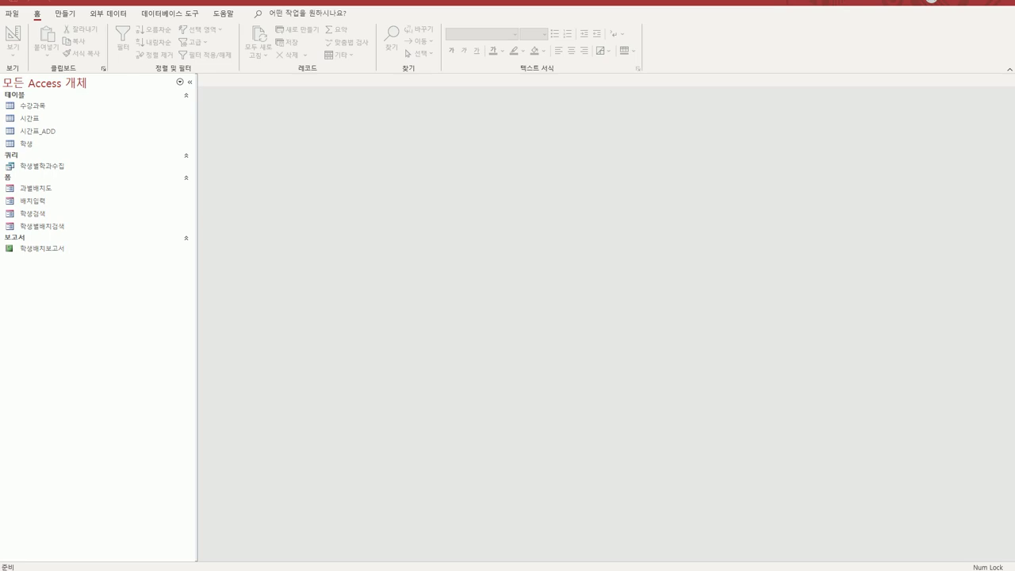
Step: Open the 시간표 table's design and set 과목코드 and 분반 together as its primary key
{"action": "left_click", "coordinate": [29, 119]}
{"action": "right_click", "coordinate": [30, 121]}
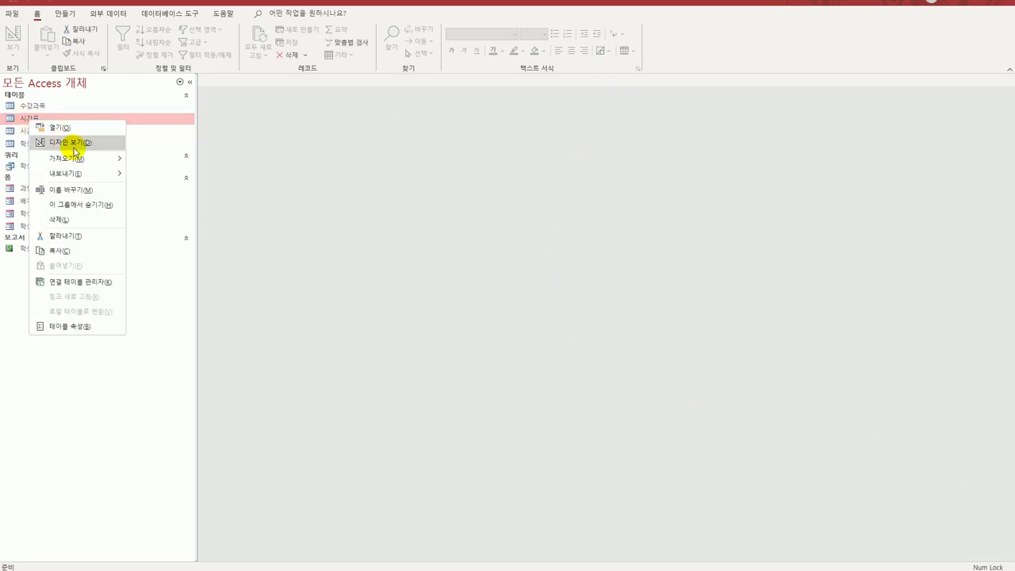
{"action": "left_click", "coordinate": [73, 143]}
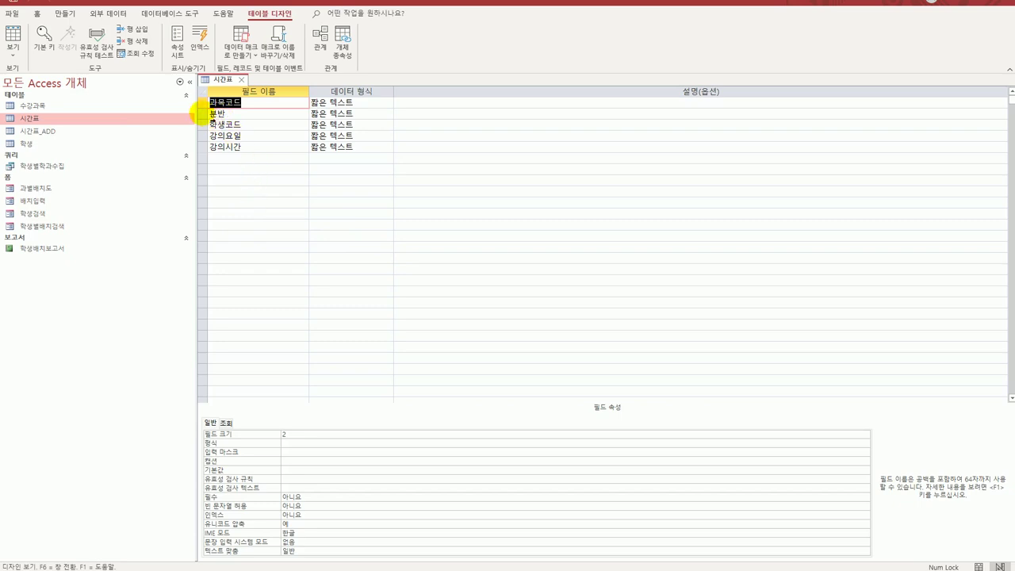
{"action": "left_click_drag", "start_coordinate": [199, 102], "coordinate": [203, 116]}
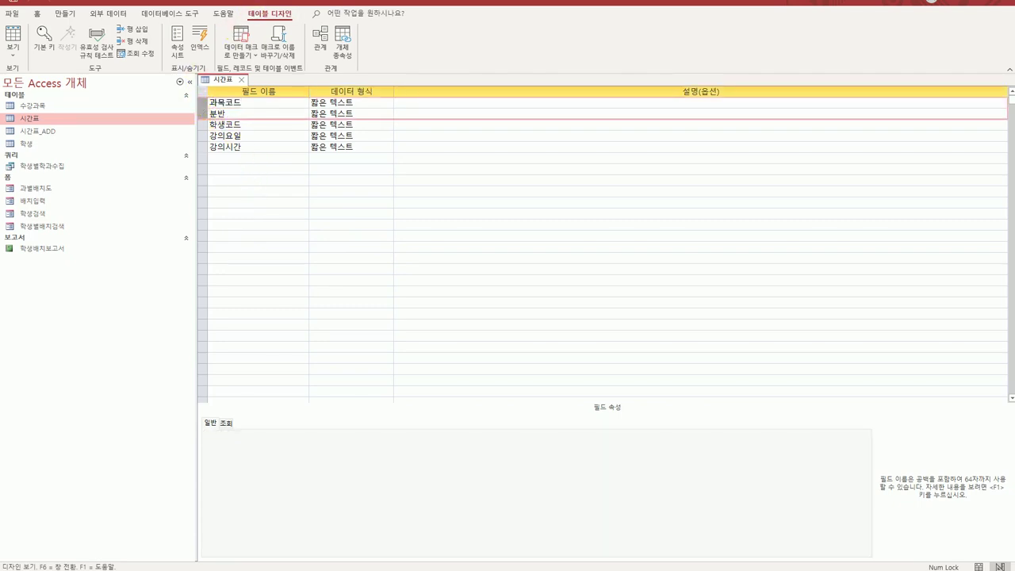
{"action": "left_click", "coordinate": [46, 41]}
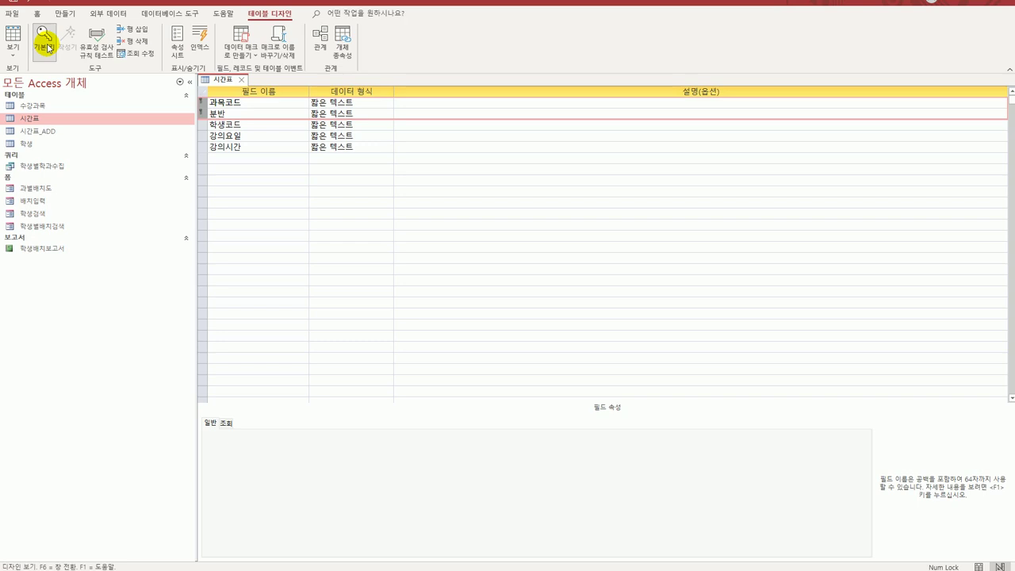
Step: Set the default value of the 강의시간 field to "시간"
{"action": "left_click", "coordinate": [249, 148]}
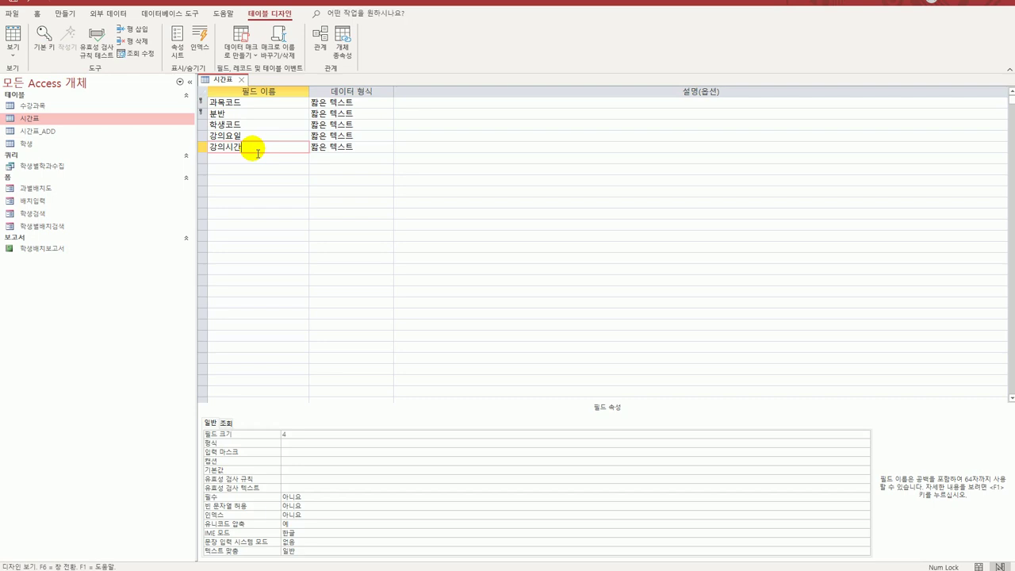
{"action": "left_click", "coordinate": [308, 470]}
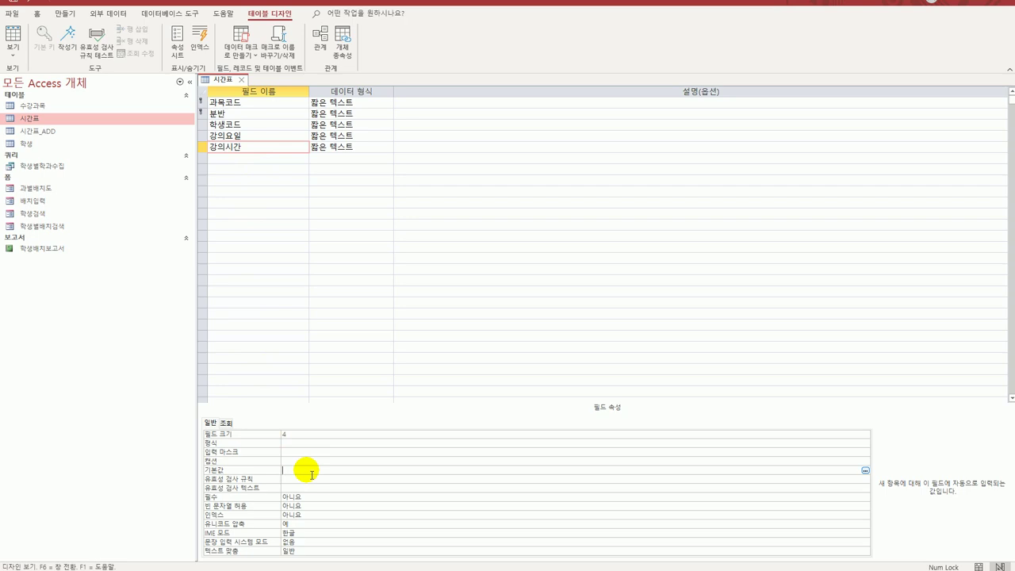
{"action": "type", "text": "시간"}
{"action": "key", "text": "Return"}
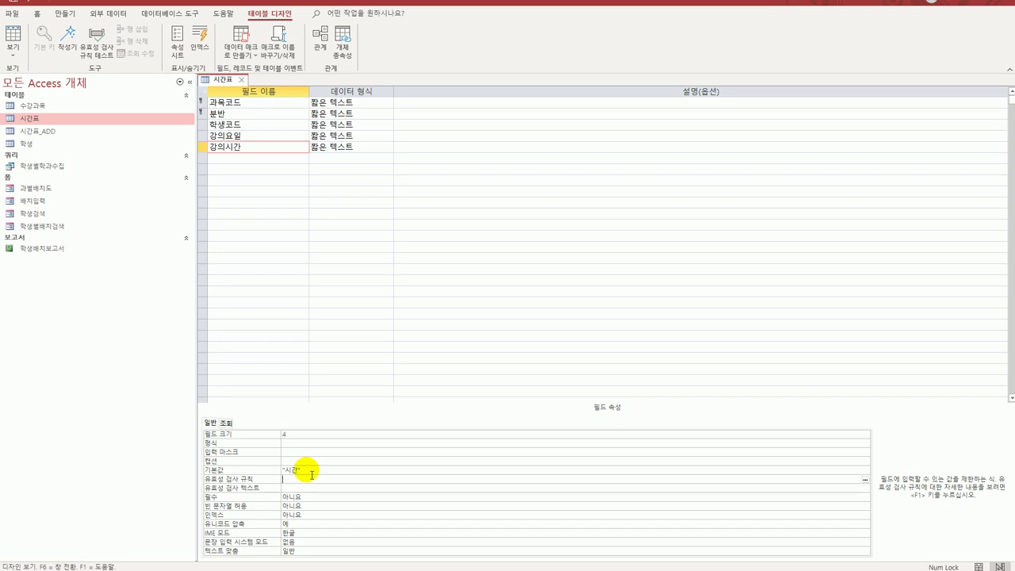
Step: Set the IME mode of the 분반 field to 영숫자 반자
{"action": "left_click", "coordinate": [246, 117]}
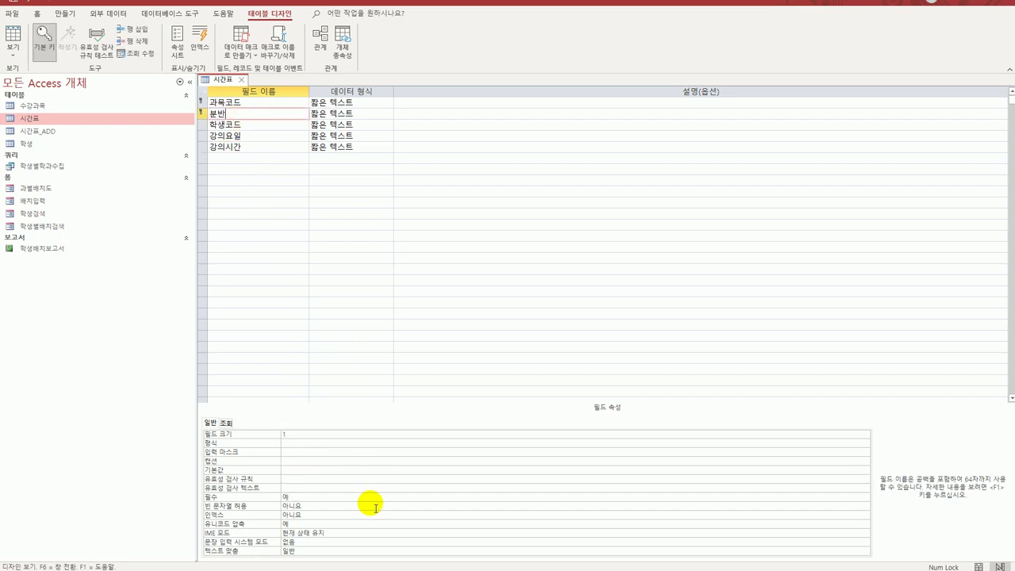
{"action": "left_click", "coordinate": [367, 533]}
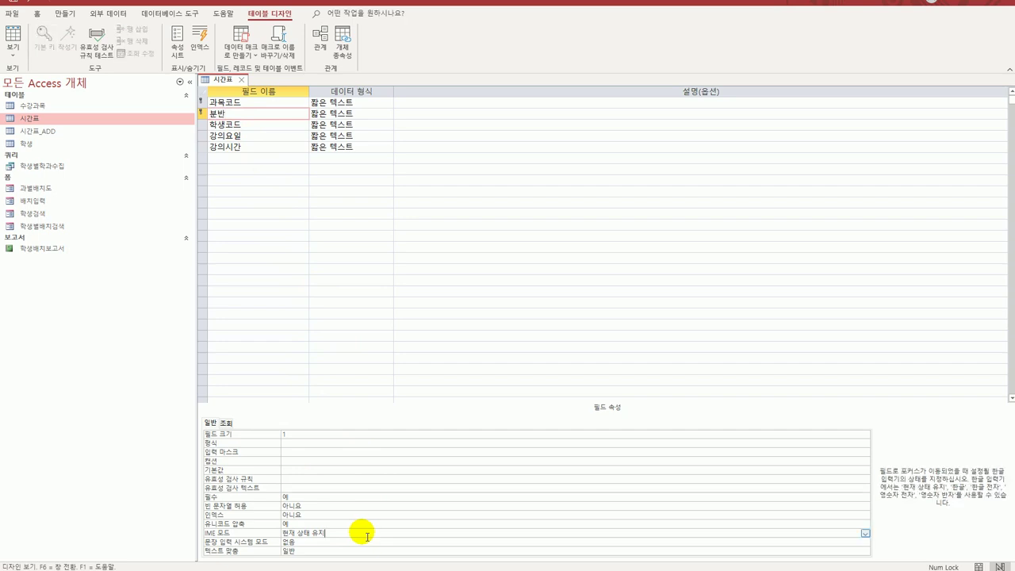
{"action": "left_click", "coordinate": [865, 533]}
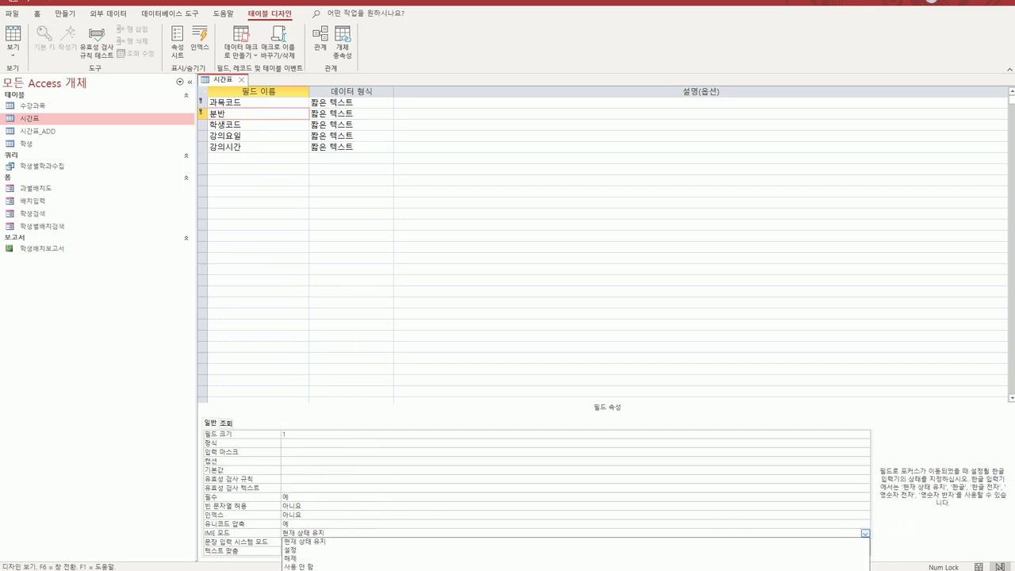
{"action": "scroll", "coordinate": [333, 555], "scroll_direction": "down", "scroll_amount": 2}
{"action": "left_click", "coordinate": [349, 555]}
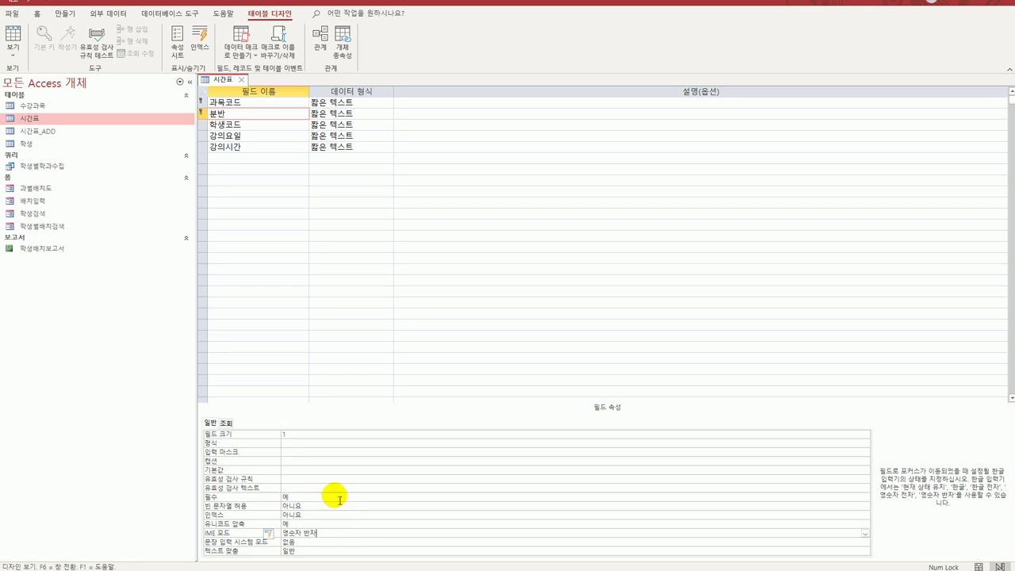
Step: Give the 분반 field the validation rule In ("A","B","C","D","E")
{"action": "left_click", "coordinate": [325, 479]}
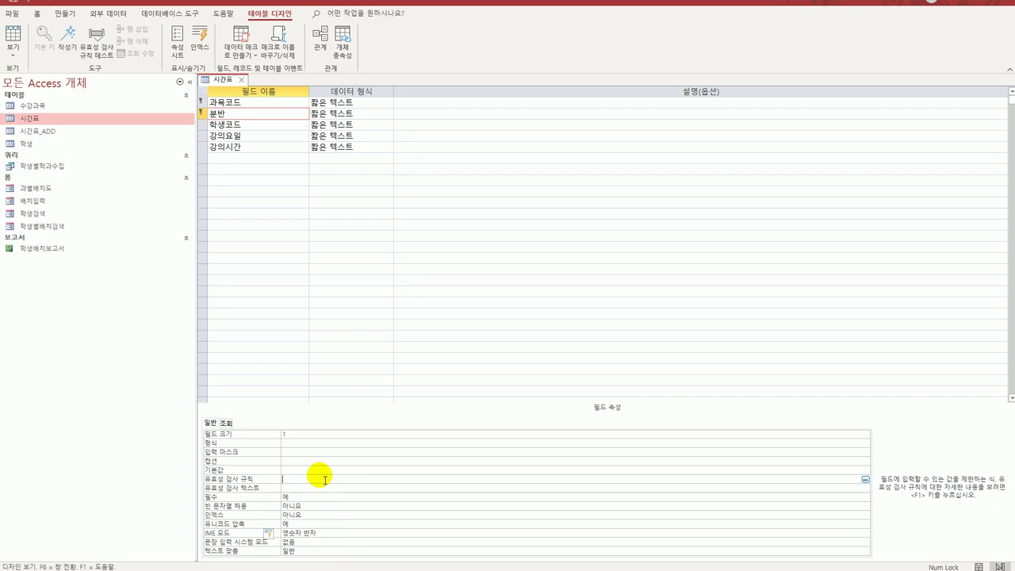
{"action": "key", "text": "shift+F2"}
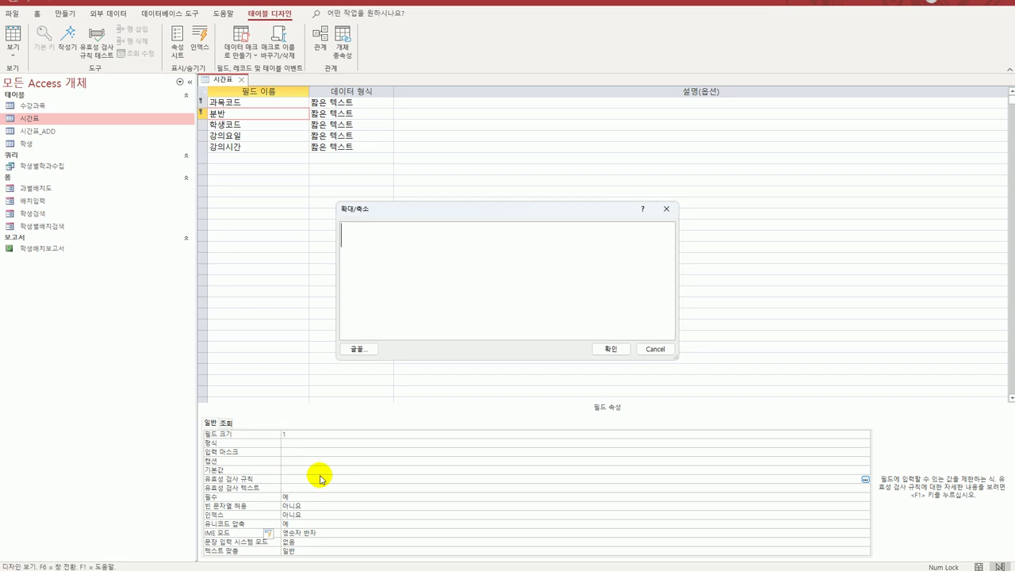
{"action": "type", "text": "in"}
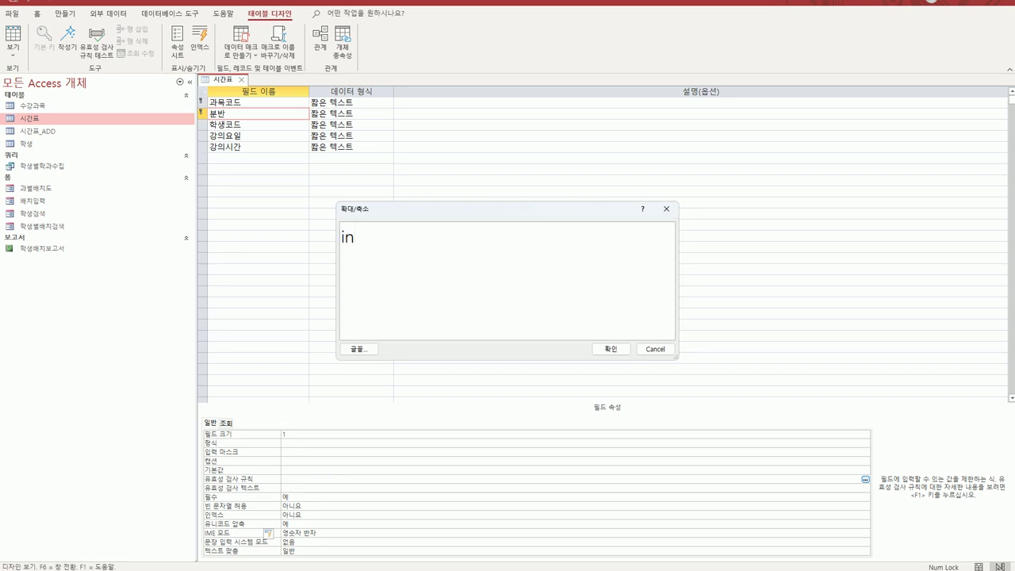
{"action": "type", "text": "(A"}
{"action": "key", "text": "Caps_Lock"}
{"action": "type", "text": ", B, C, D, E"}
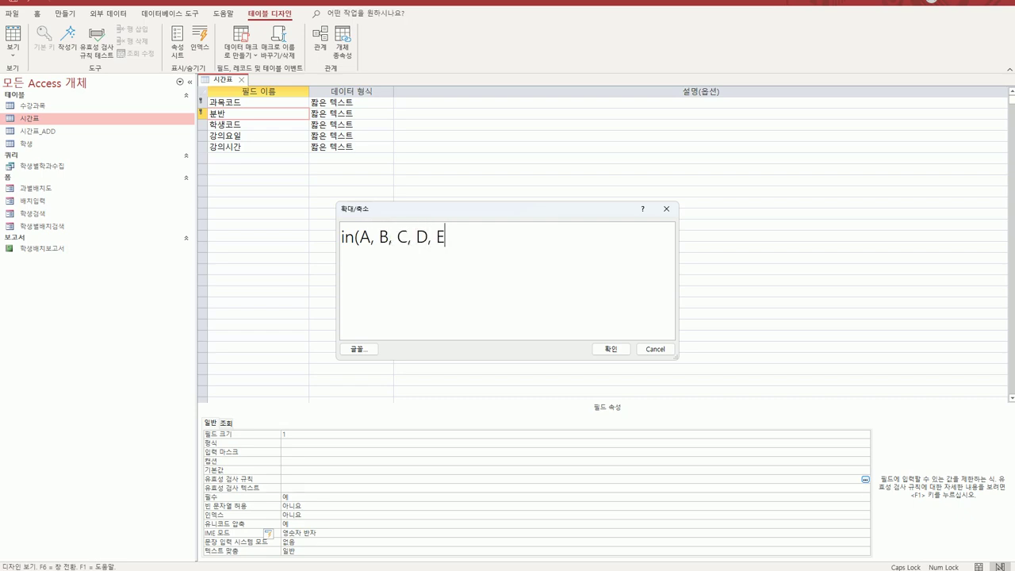
{"action": "type", "text": ")"}
{"action": "left_click", "coordinate": [615, 351]}
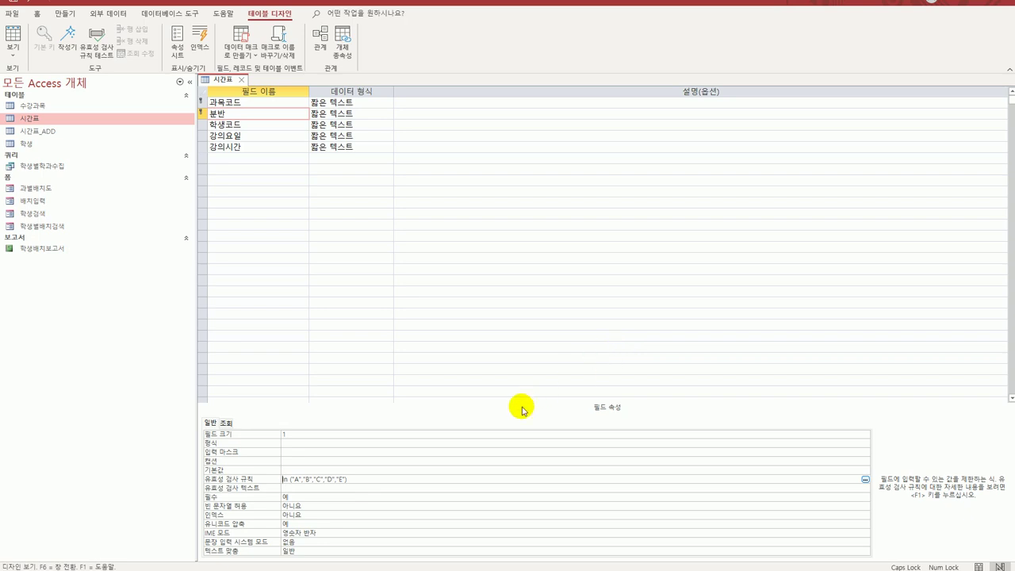
Step: Set the validation text of the 분반 field to 데이터입력오류!
{"action": "left_click", "coordinate": [386, 489]}
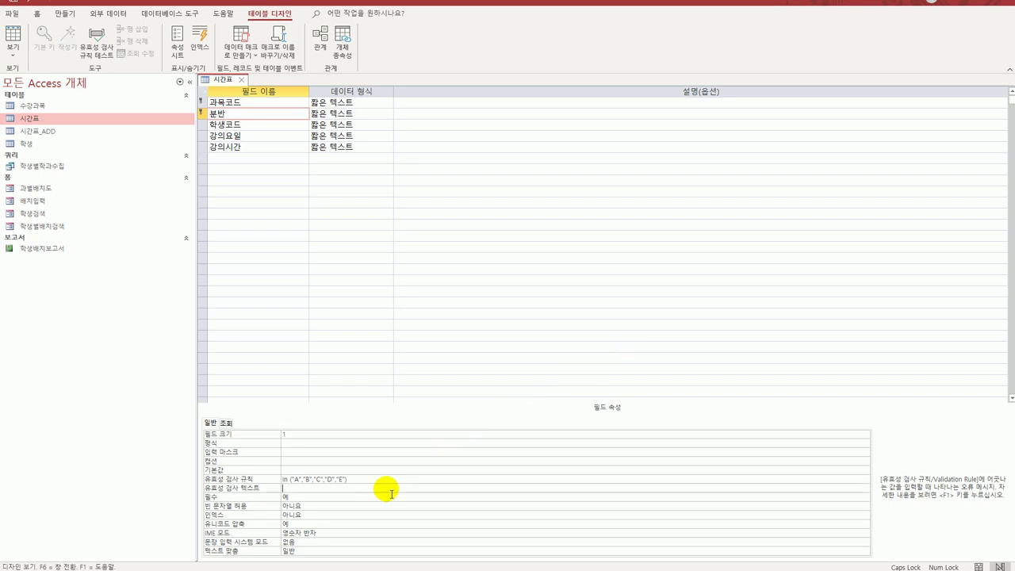
{"action": "key", "text": "shift+F2"}
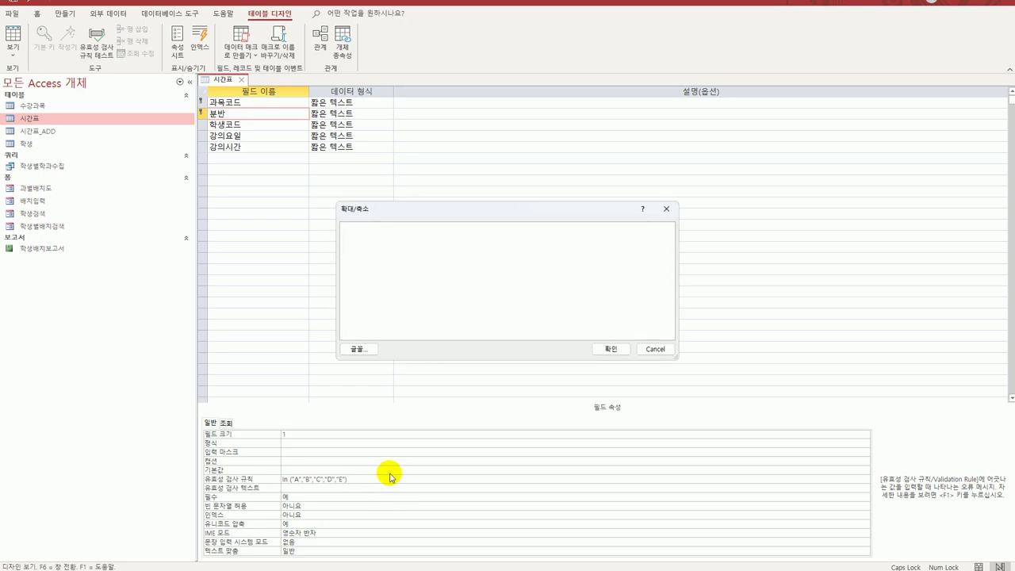
{"action": "type", "text": "EPDLX"}
{"action": "key", "text": "BackSpace"}
{"action": "key", "text": "BackSpace"}
{"action": "key", "text": "BackSpace"}
{"action": "key", "text": "BackSpace"}
{"action": "key", "text": "BackSpace"}
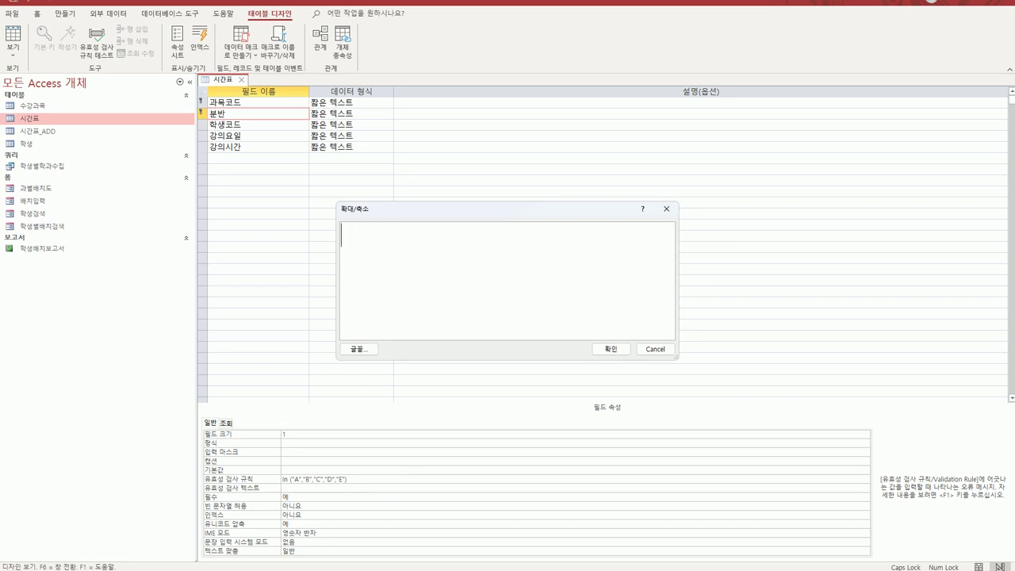
{"action": "key", "text": "Hangul"}
{"action": "type", "text": "뎅이터 입력"}
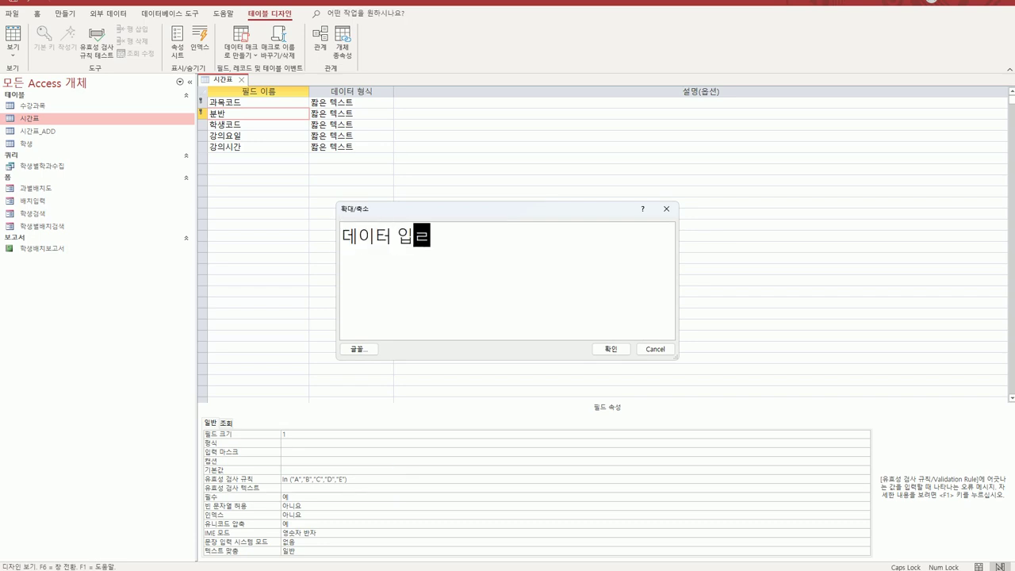
{"action": "key", "text": "BackSpace"}
{"action": "key", "text": "BackSpace"}
{"action": "key", "text": "BackSpace"}
{"action": "type", "text": "입력오류~"}
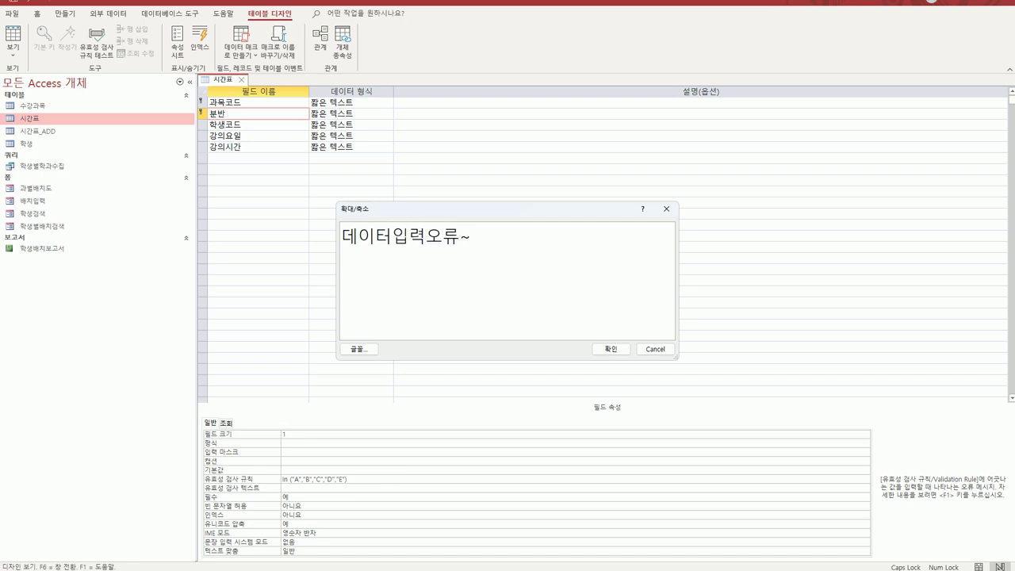
{"action": "key", "text": "BackSpace"}
{"action": "type", "text": "!"}
{"action": "left_click", "coordinate": [609, 350]}
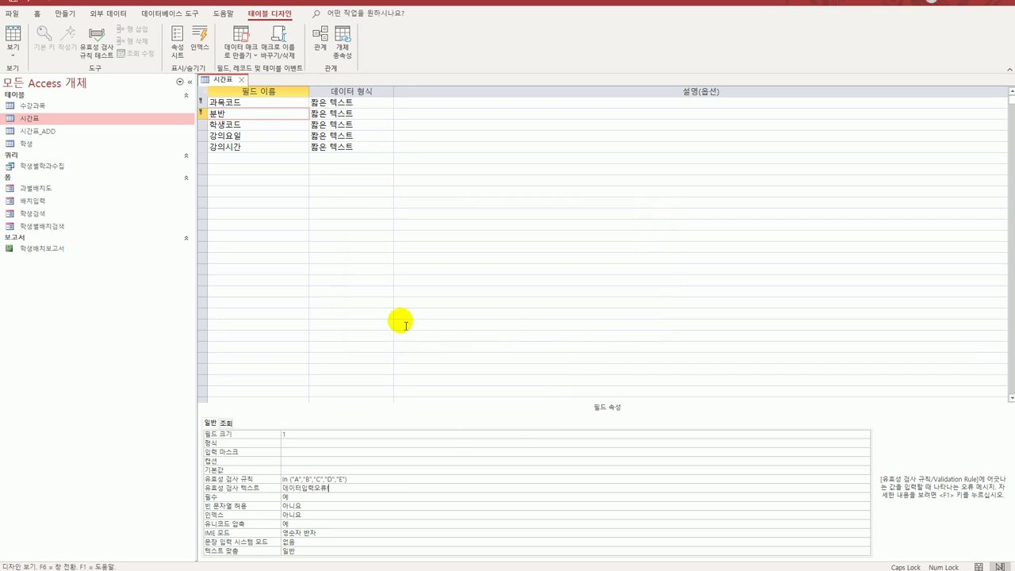
Step: Close the 시간표 table design, saving the changes and testing the existing data against the new rules
{"action": "left_click", "coordinate": [242, 64]}
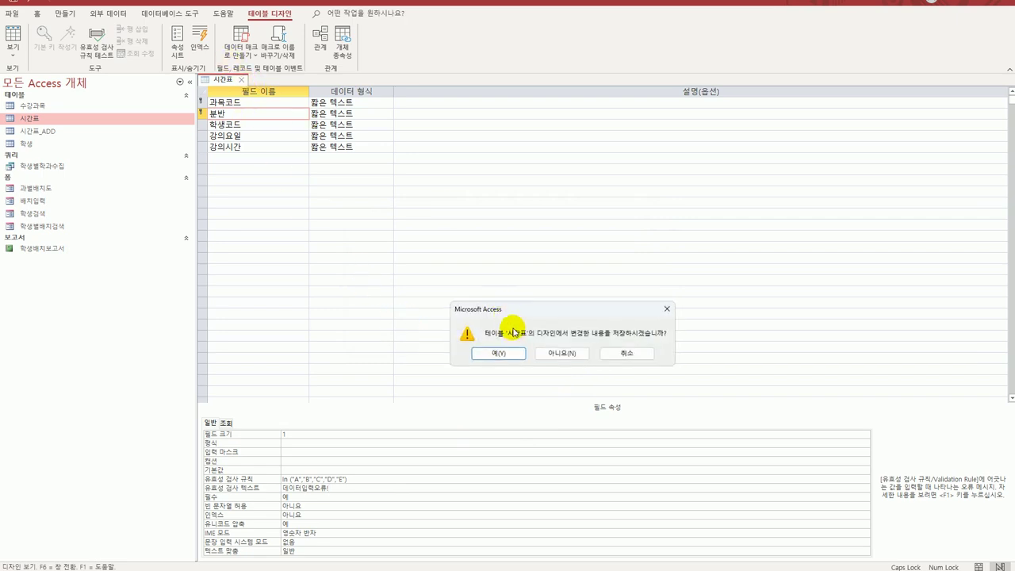
{"action": "left_click", "coordinate": [498, 356]}
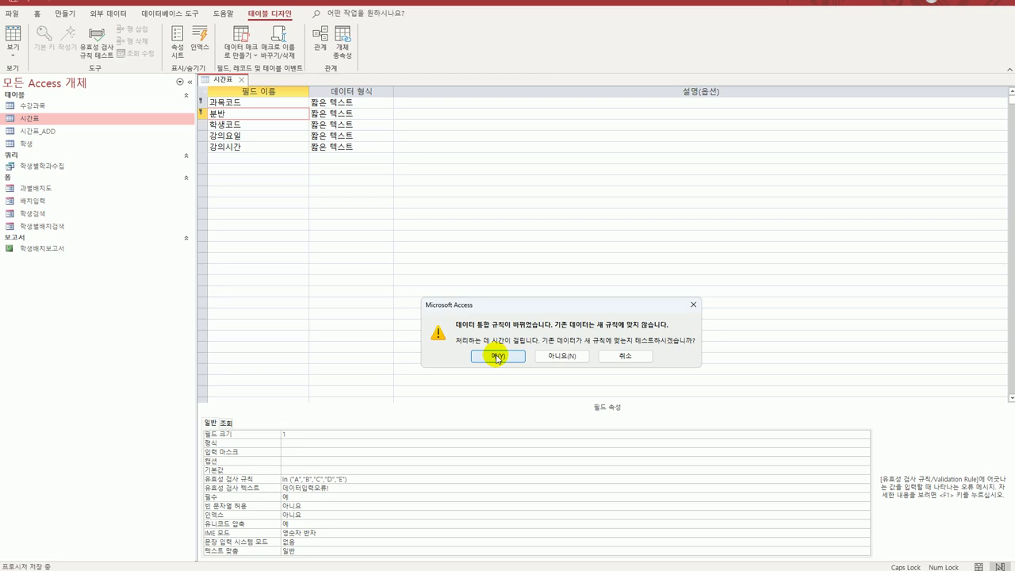
{"action": "left_click", "coordinate": [498, 355]}
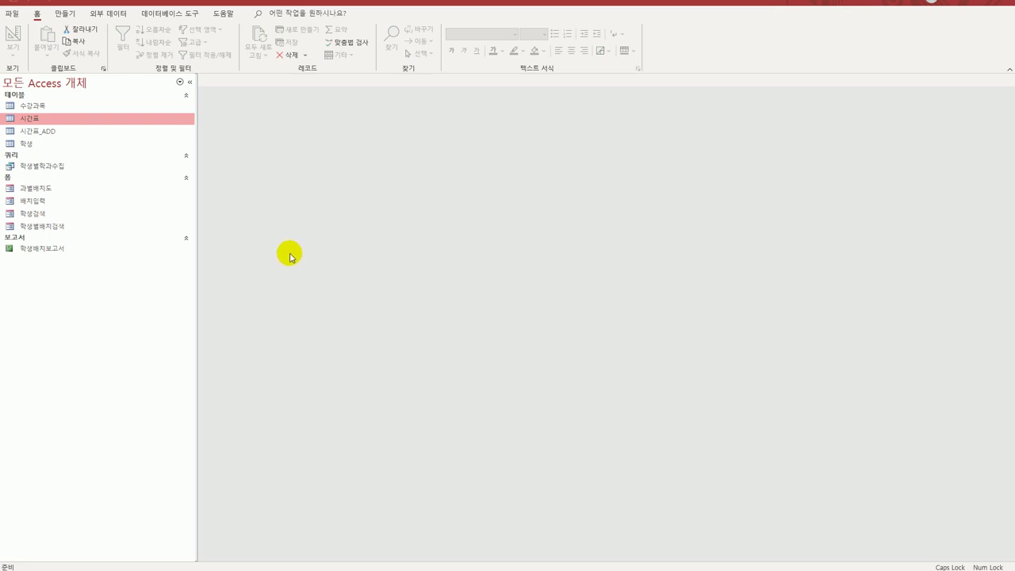
Step: Open the 시간표_ADD table's data and widen or narrow its columns, from 과목코드 to 학점, to fit their contents
{"action": "left_click", "coordinate": [74, 134]}
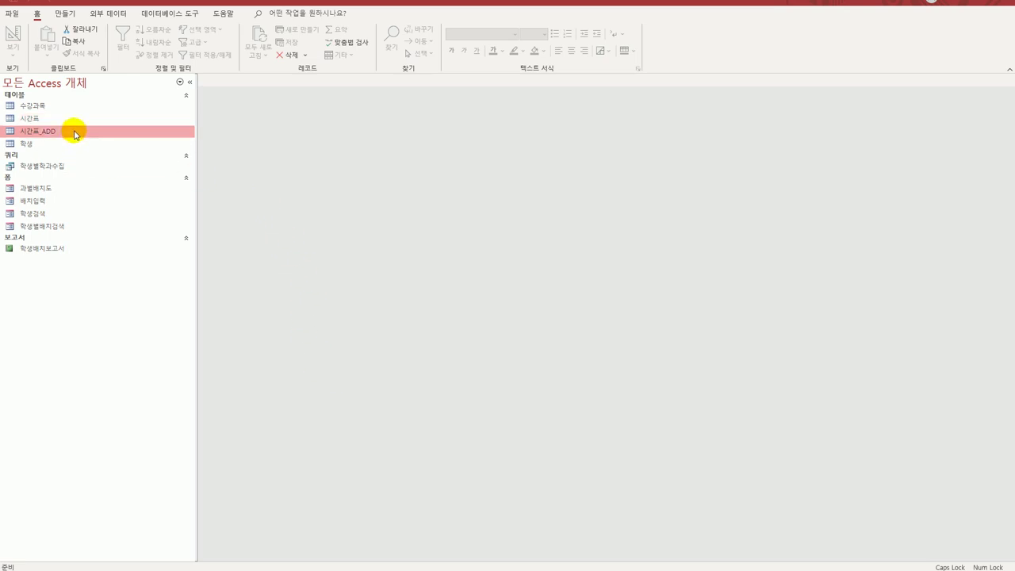
{"action": "double_click", "coordinate": [73, 133]}
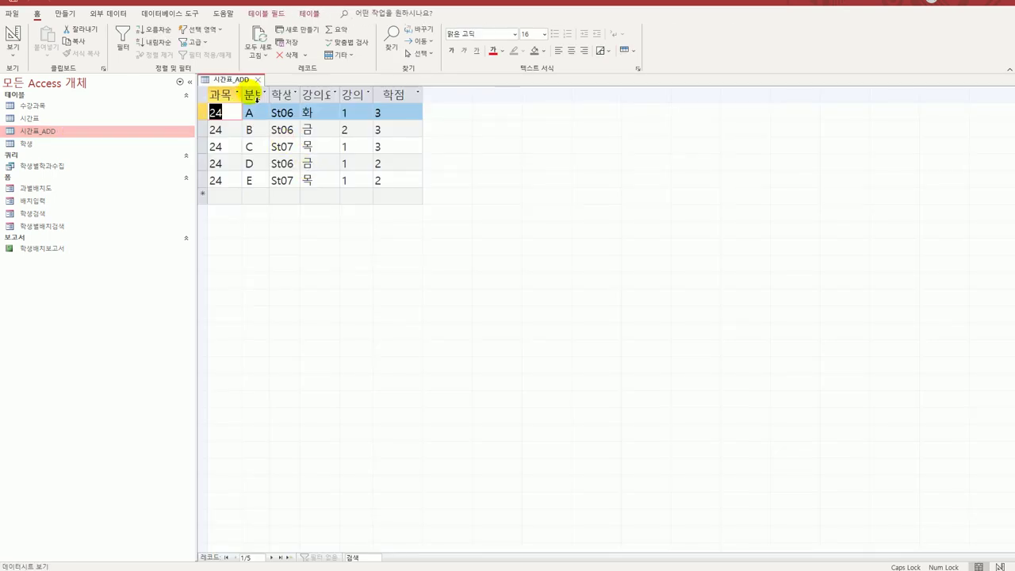
{"action": "double_click", "coordinate": [248, 95]}
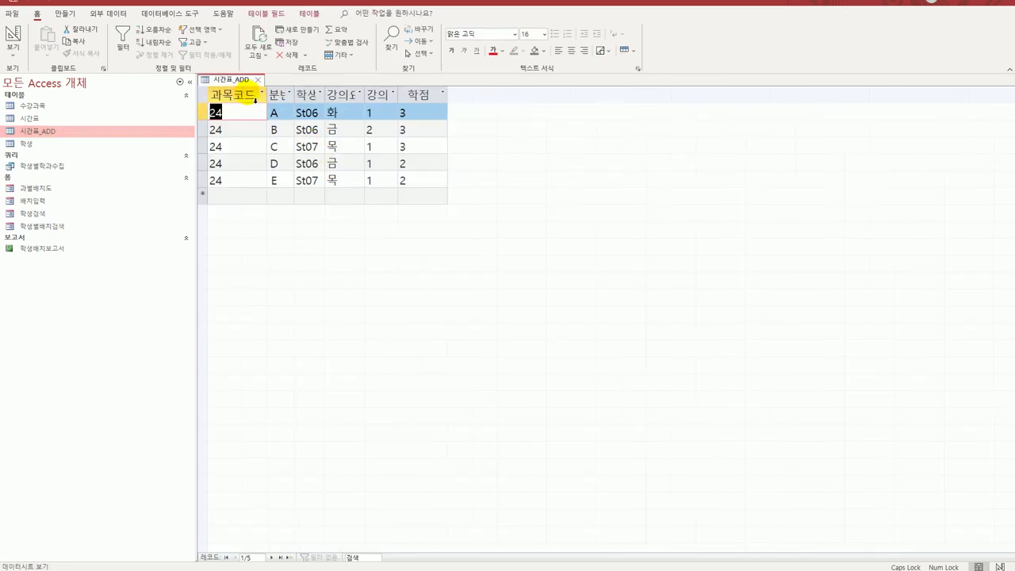
{"action": "double_click", "coordinate": [295, 95]}
{"action": "double_click", "coordinate": [334, 95]}
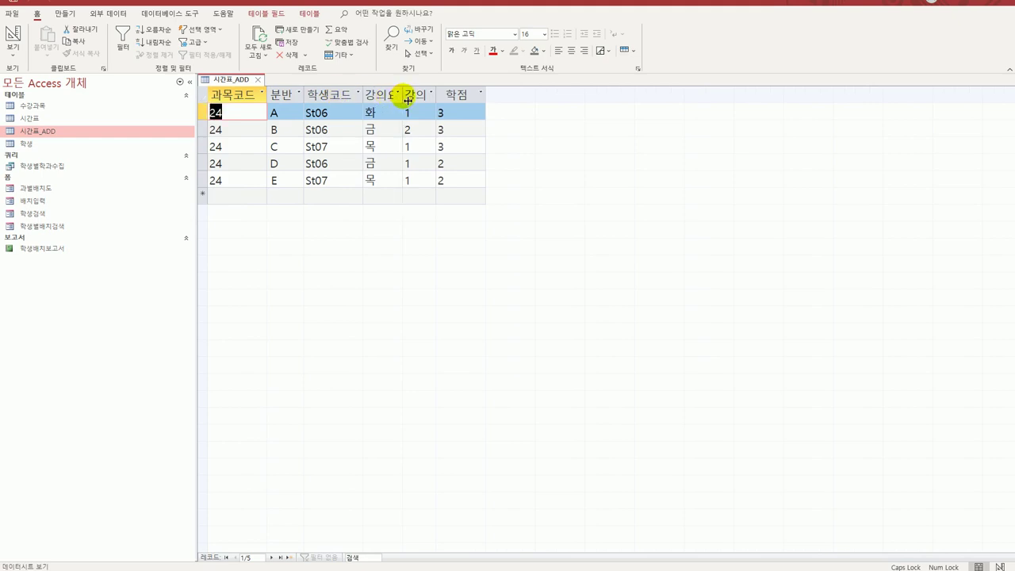
{"action": "double_click", "coordinate": [403, 96]}
{"action": "double_click", "coordinate": [456, 97]}
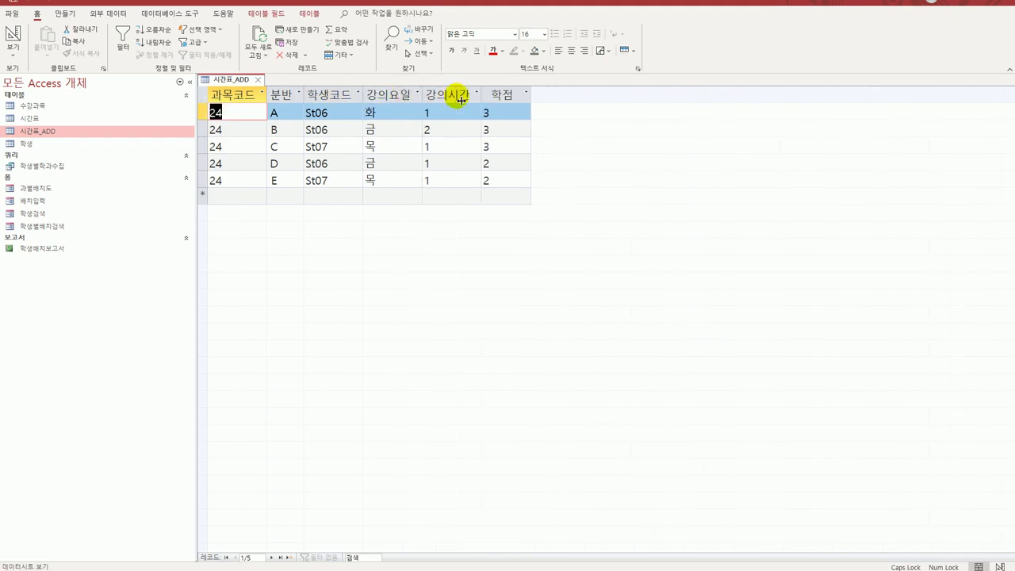
{"action": "double_click", "coordinate": [531, 96]}
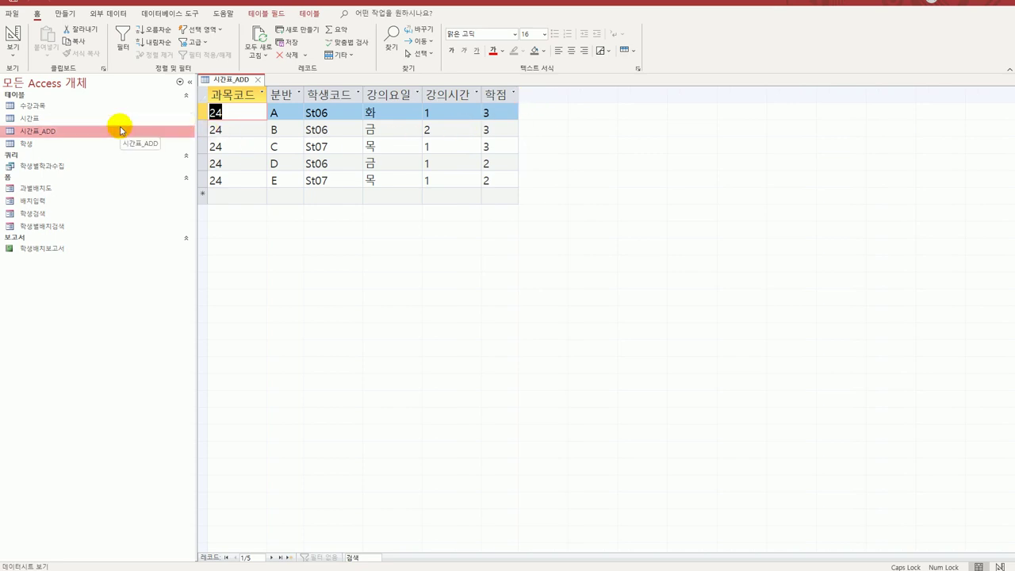
Step: Open the 시간표 table's data and fit the widths of the columns from 과목코드 to 강의시간 to their contents
{"action": "left_click", "coordinate": [87, 126]}
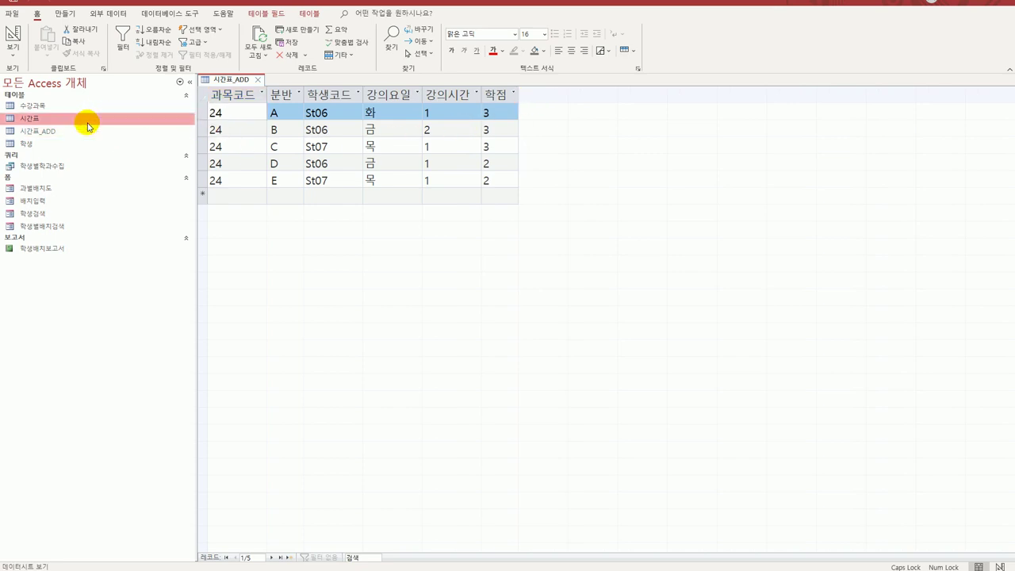
{"action": "double_click", "coordinate": [87, 126]}
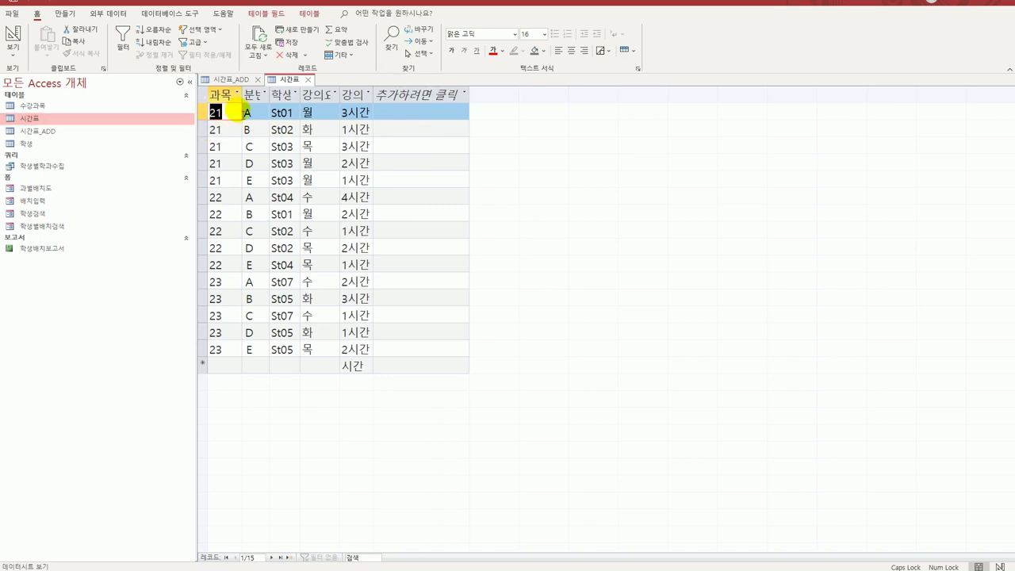
{"action": "double_click", "coordinate": [246, 101]}
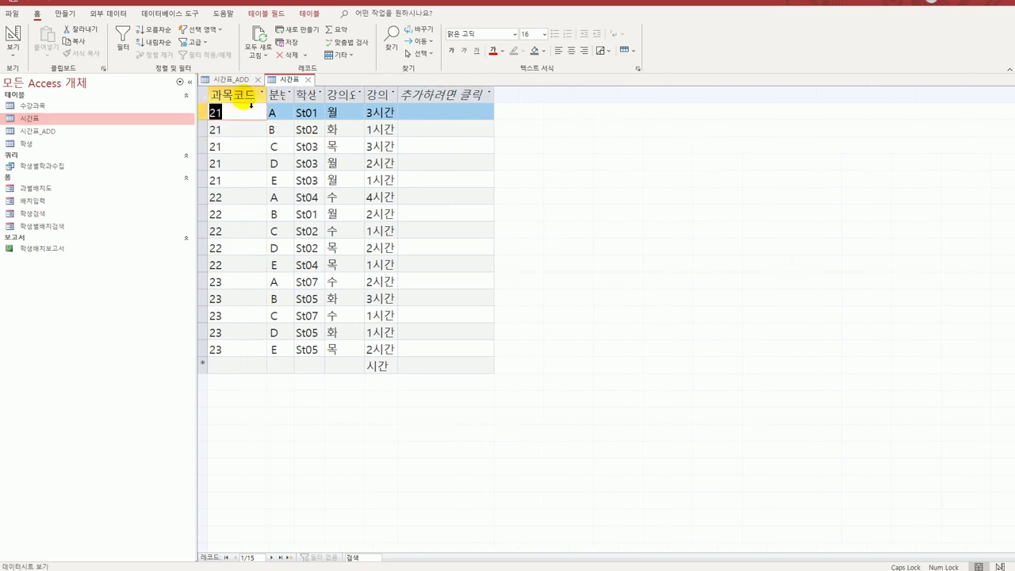
{"action": "left_click_drag", "start_coordinate": [281, 98], "coordinate": [396, 99]}
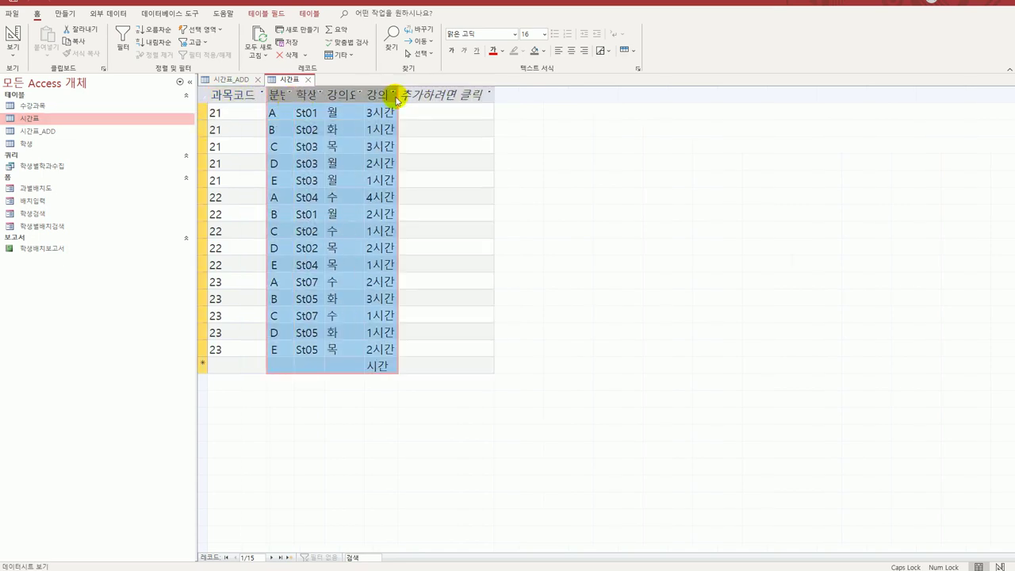
{"action": "double_click", "coordinate": [398, 97]}
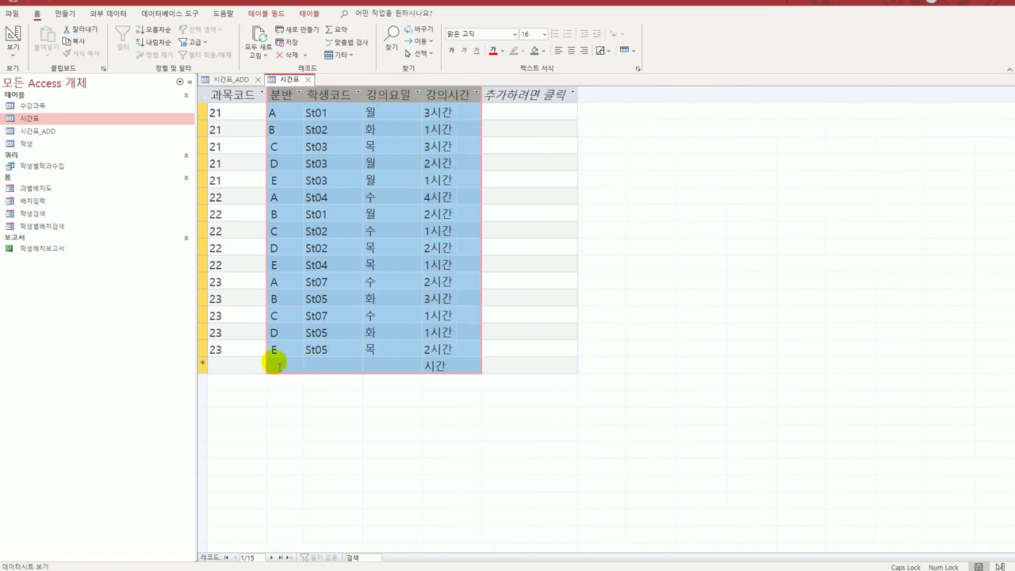
{"action": "left_click", "coordinate": [227, 367]}
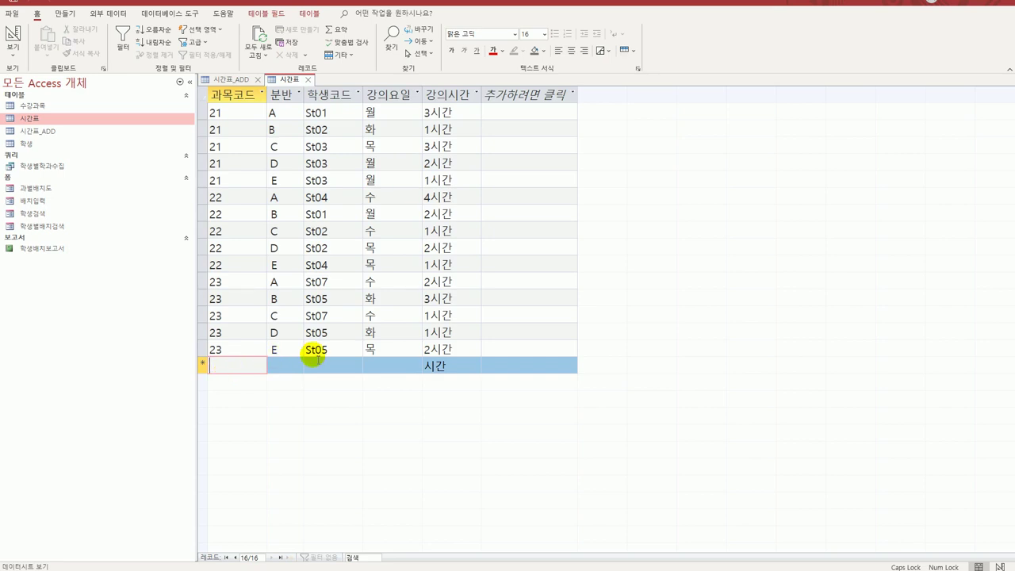
Step: Close the 시간표 and 시간표_ADD tables, saving the changed column layout of 시간표
{"action": "left_click", "coordinate": [308, 80]}
{"action": "left_click", "coordinate": [508, 357]}
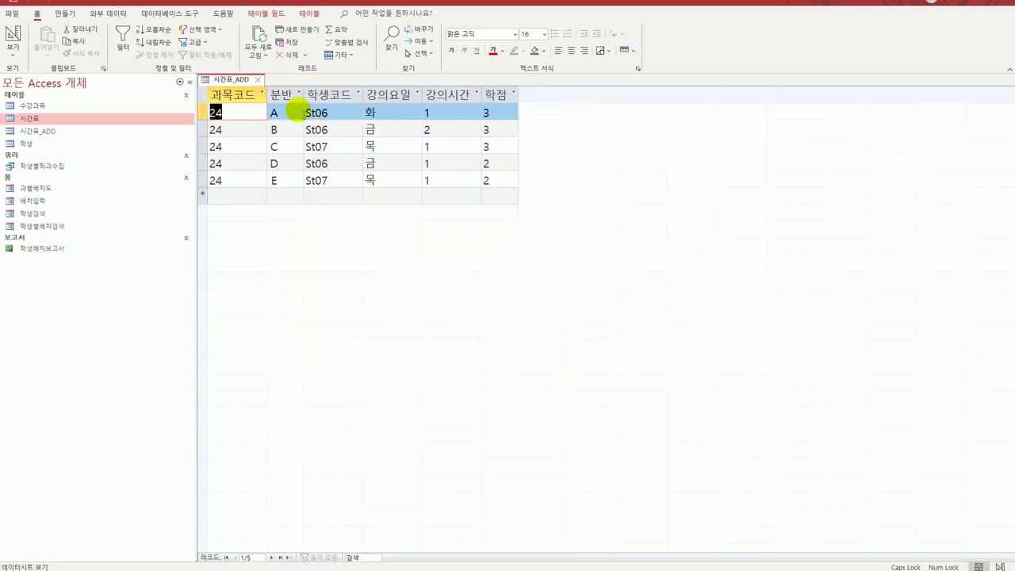
{"action": "left_click", "coordinate": [258, 79]}
{"action": "left_click", "coordinate": [477, 352]}
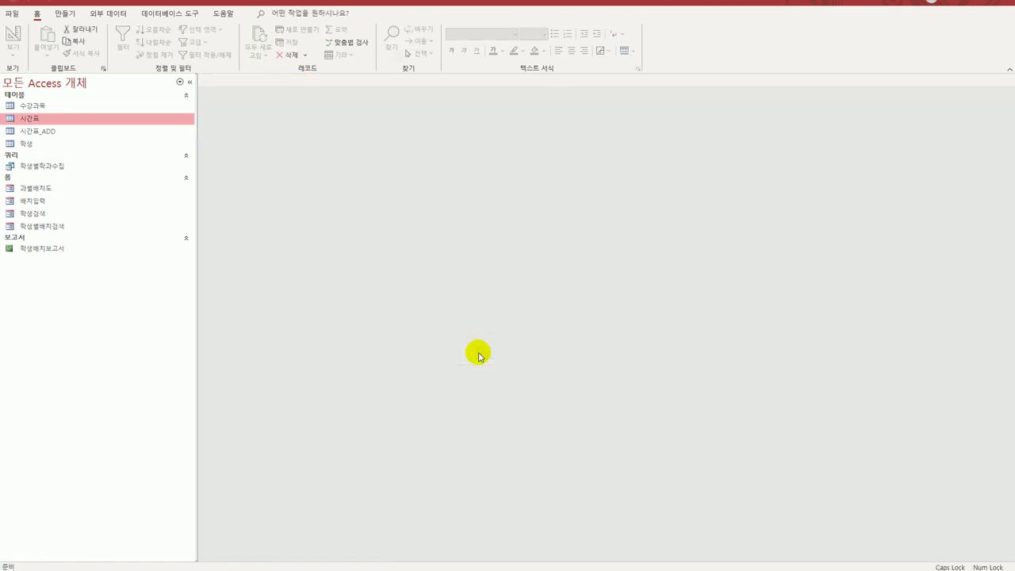
Step: Create a new query in design view as an append query targeting the 시간표 table in the current database
{"action": "left_click", "coordinate": [66, 17]}
{"action": "left_click", "coordinate": [174, 49]}
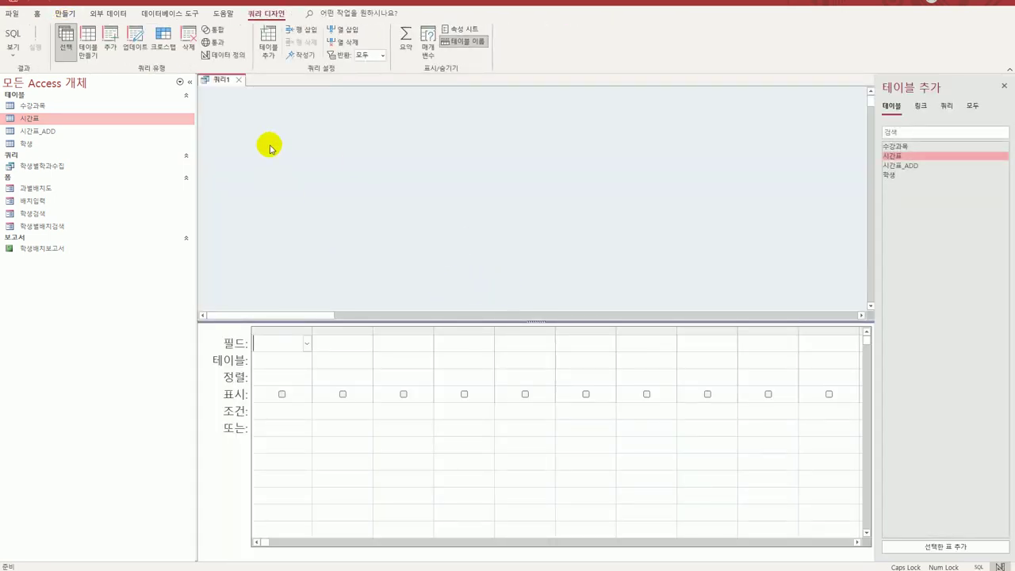
{"action": "left_click", "coordinate": [110, 39]}
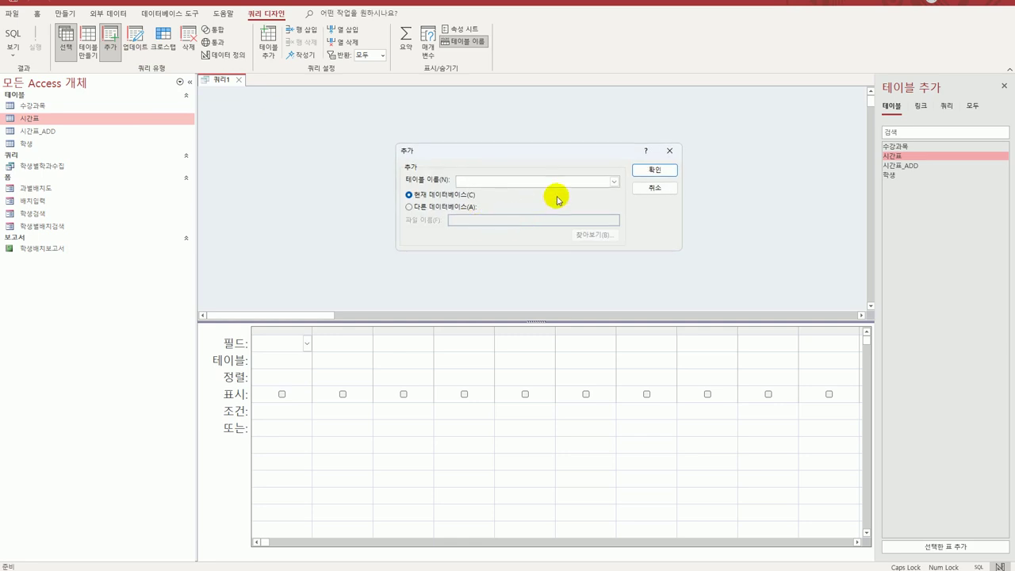
{"action": "left_click", "coordinate": [614, 183]}
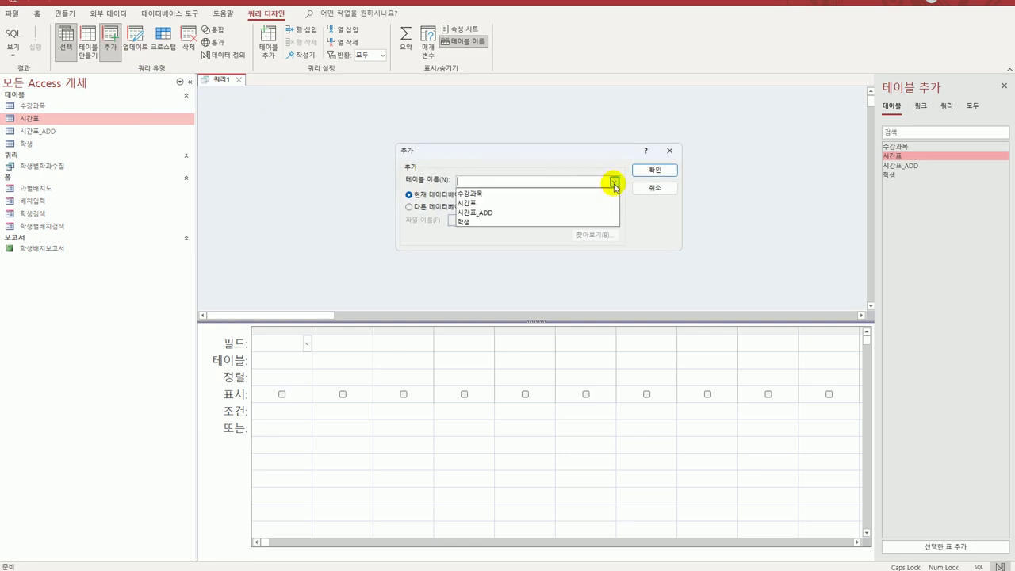
{"action": "left_click", "coordinate": [600, 203]}
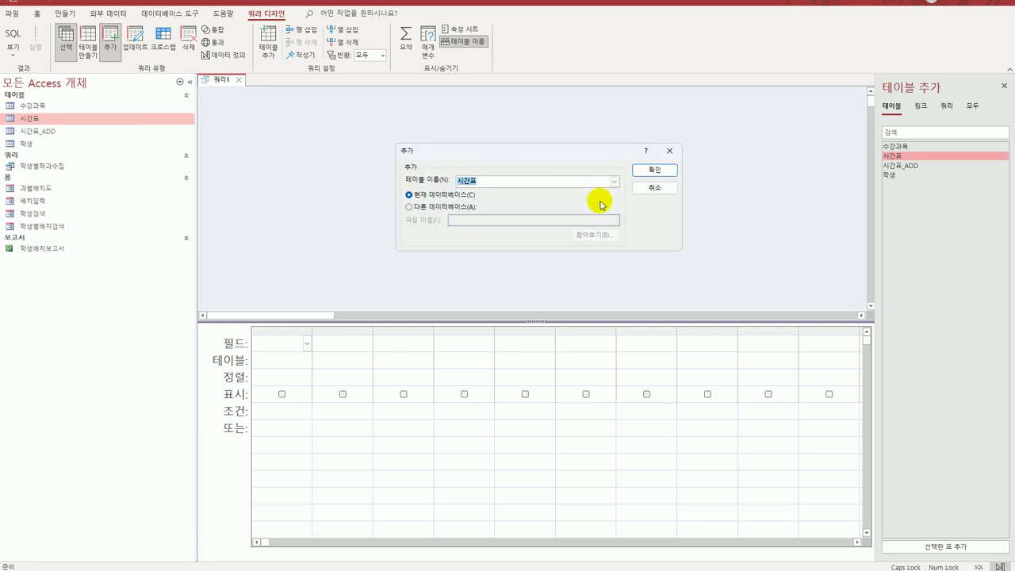
{"action": "left_click", "coordinate": [664, 170]}
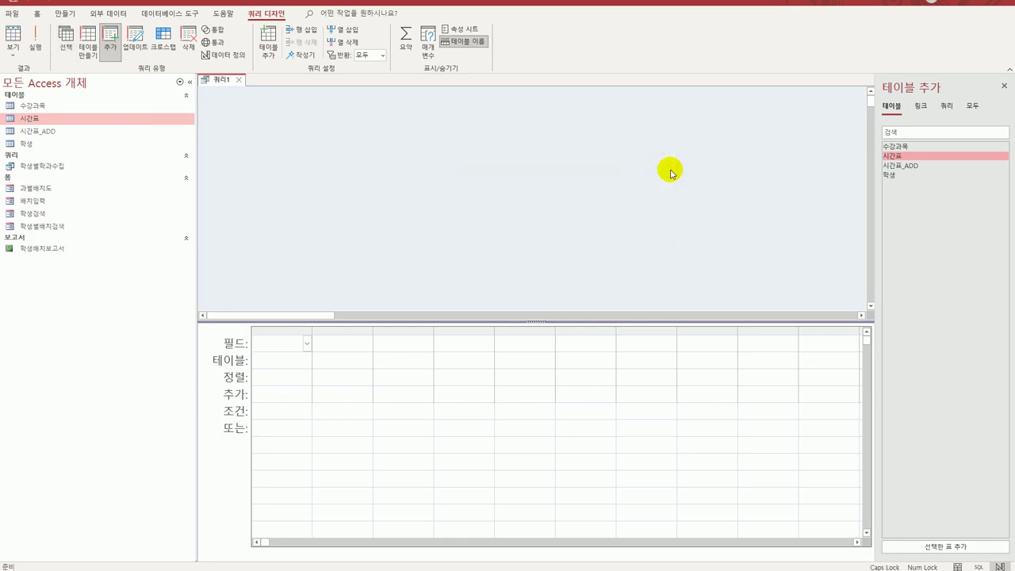
Step: Add the 시간표_ADD table to the query and enlarge its field list so that all fields down to 학점 show
{"action": "left_click", "coordinate": [933, 168]}
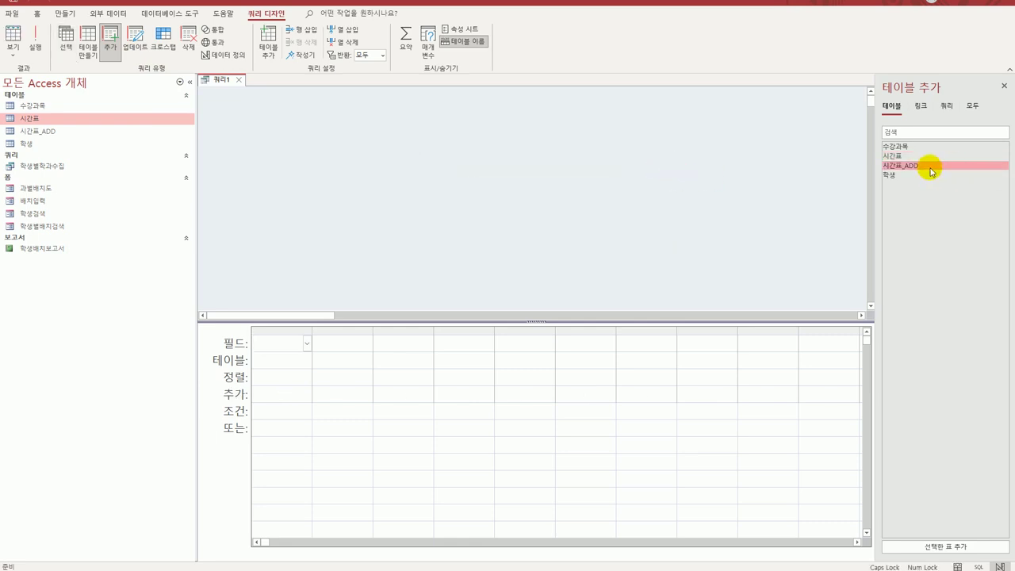
{"action": "double_click", "coordinate": [932, 168]}
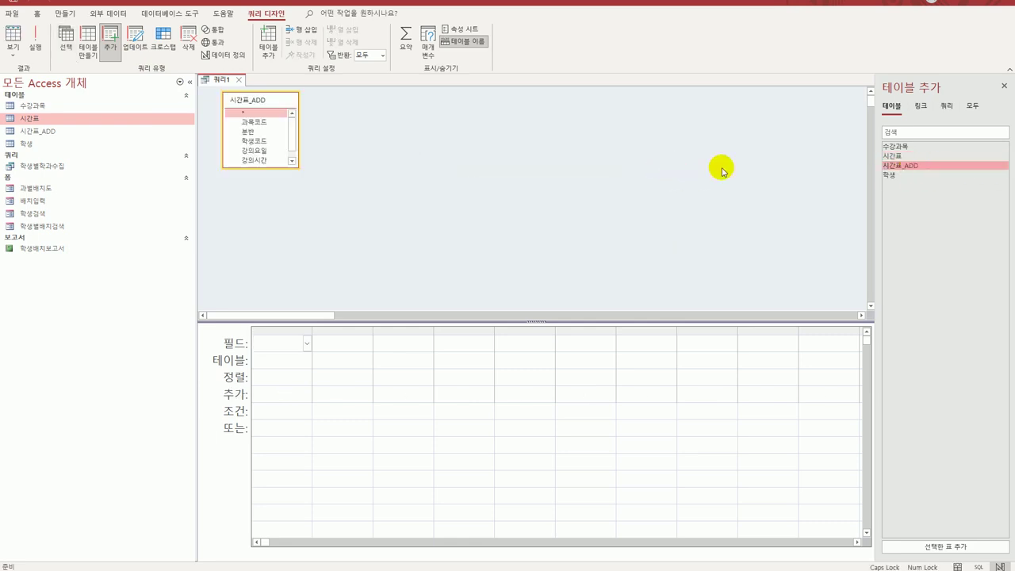
{"action": "left_click_drag", "start_coordinate": [278, 173], "coordinate": [292, 216]}
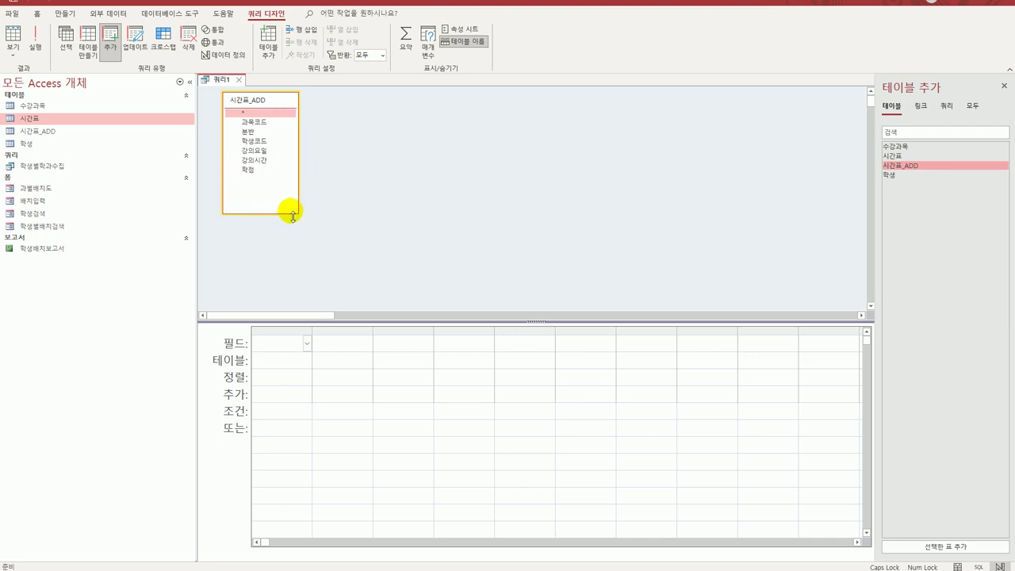
Step: Add the 과목코드, 분반, 학생코드, 강의요일, 강의시간 and 학점 fields of 시간표_ADD to the query grid
{"action": "double_click", "coordinate": [255, 122]}
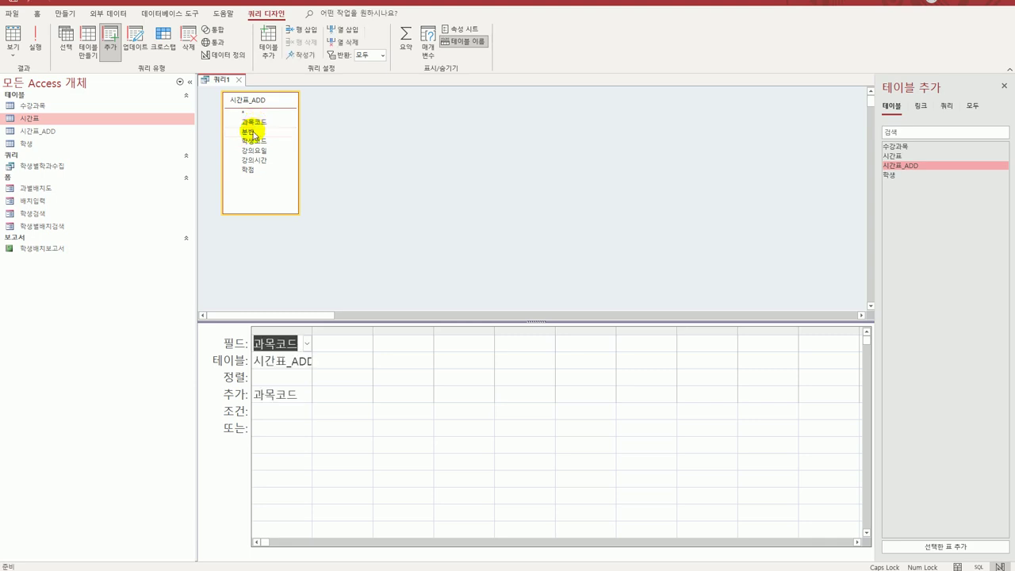
{"action": "double_click", "coordinate": [253, 131]}
{"action": "double_click", "coordinate": [254, 141]}
{"action": "double_click", "coordinate": [255, 150]}
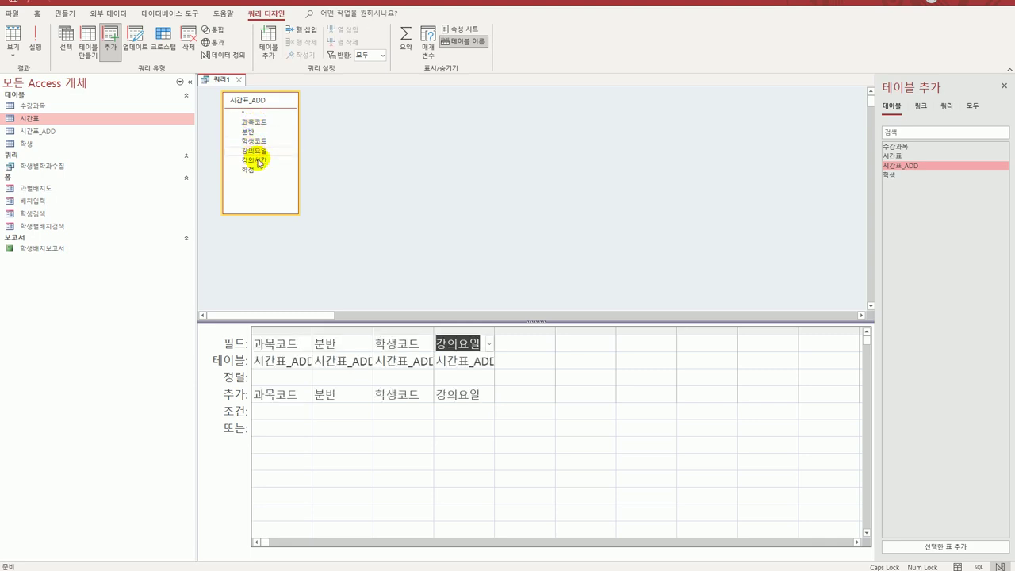
{"action": "double_click", "coordinate": [259, 161]}
{"action": "double_click", "coordinate": [258, 171]}
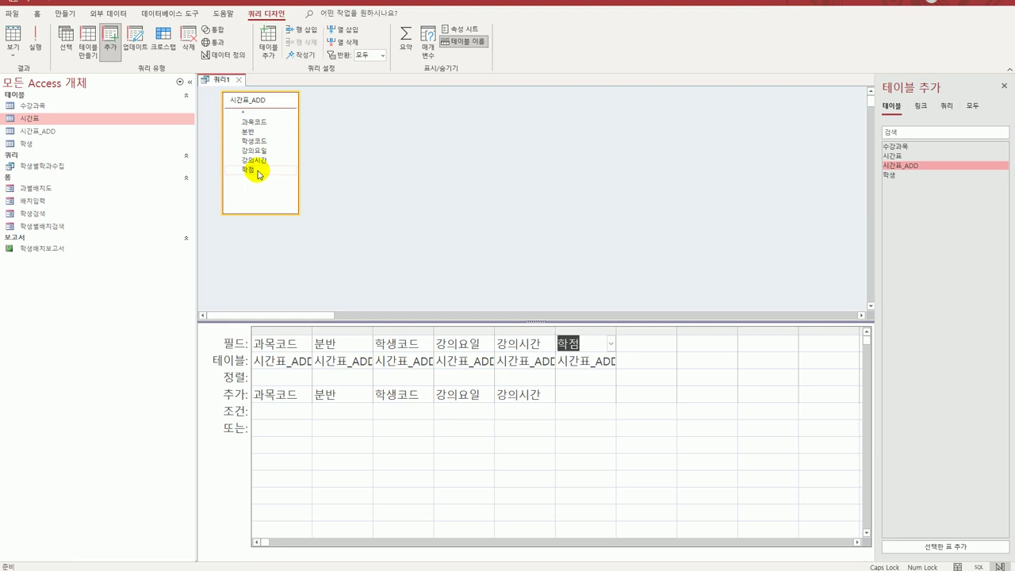
Step: Check which fields the 시간표 table has, close it, and inspect the append target of the query's 학점 column
{"action": "double_click", "coordinate": [59, 121]}
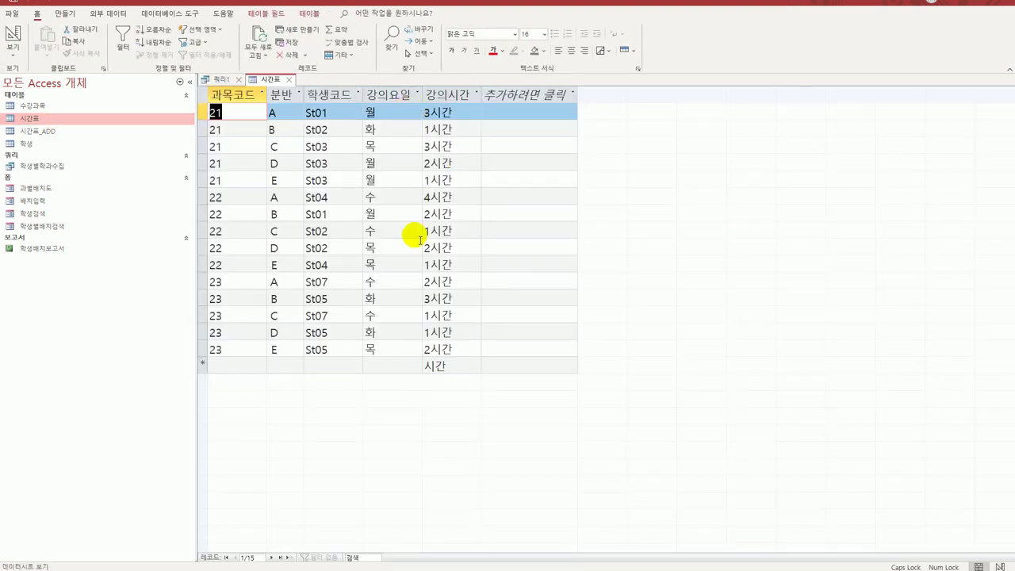
{"action": "left_click", "coordinate": [289, 80]}
{"action": "left_click", "coordinate": [595, 330]}
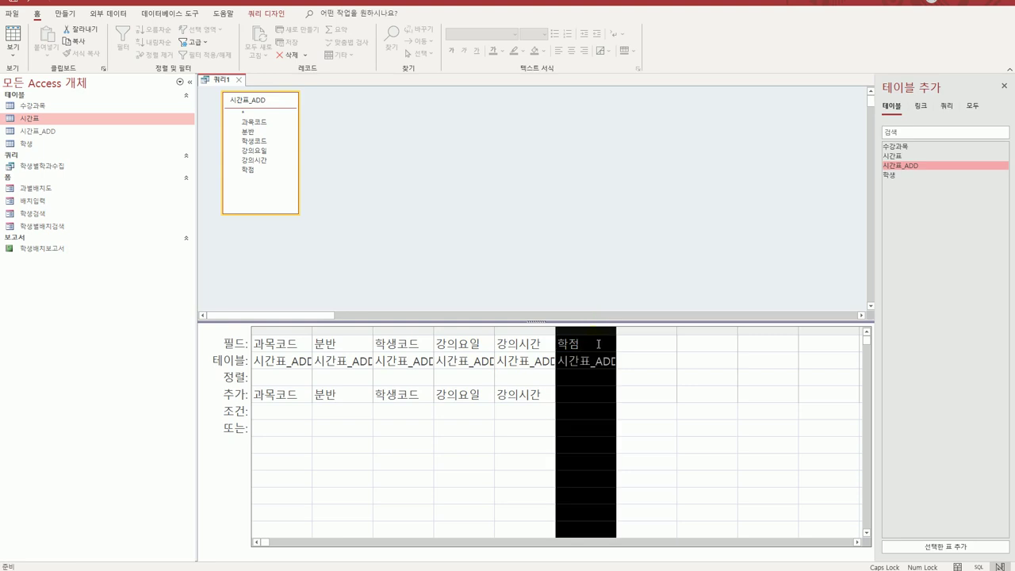
{"action": "left_click", "coordinate": [572, 401]}
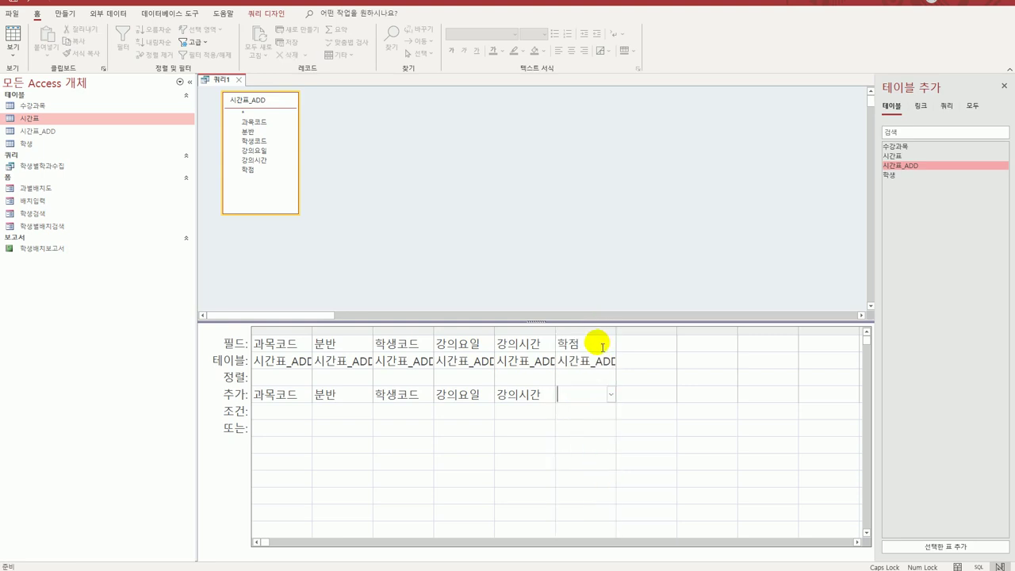